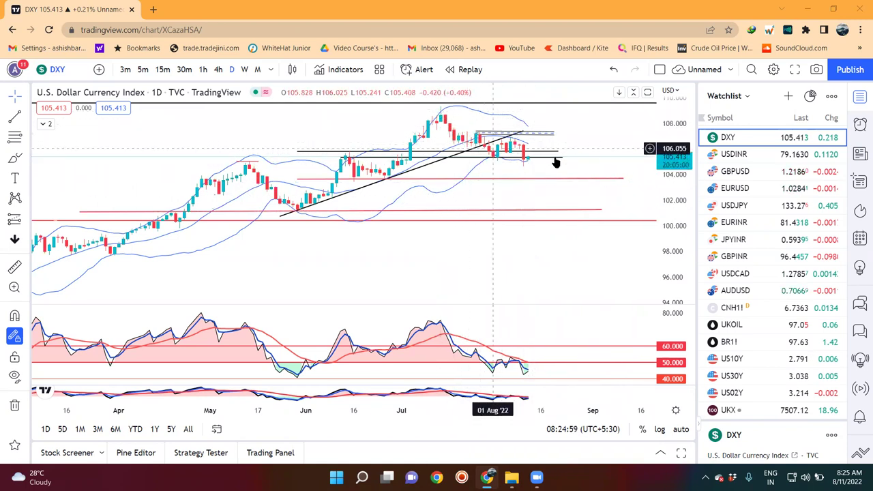
Step: Zoom into the recent DXY candles, select the red 103.7 level, then switch to USDINR
scroll(622, 163, up, 1)
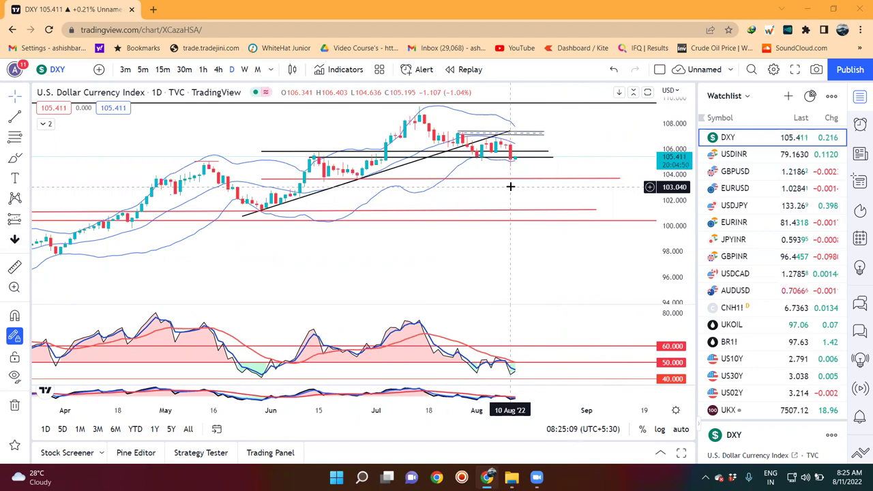
click(512, 180)
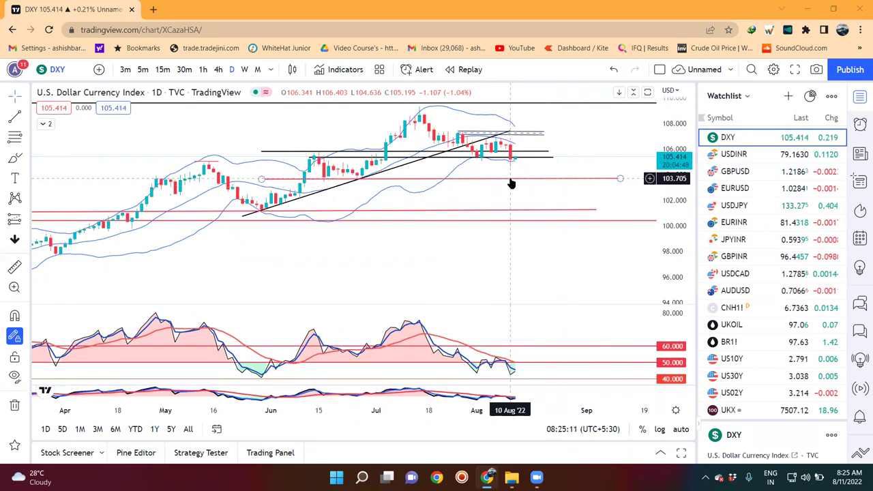
click(513, 182)
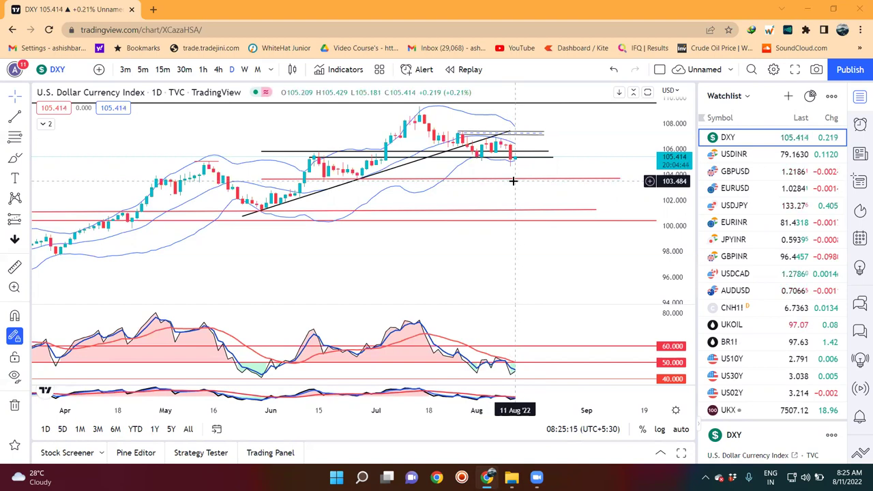
click(513, 179)
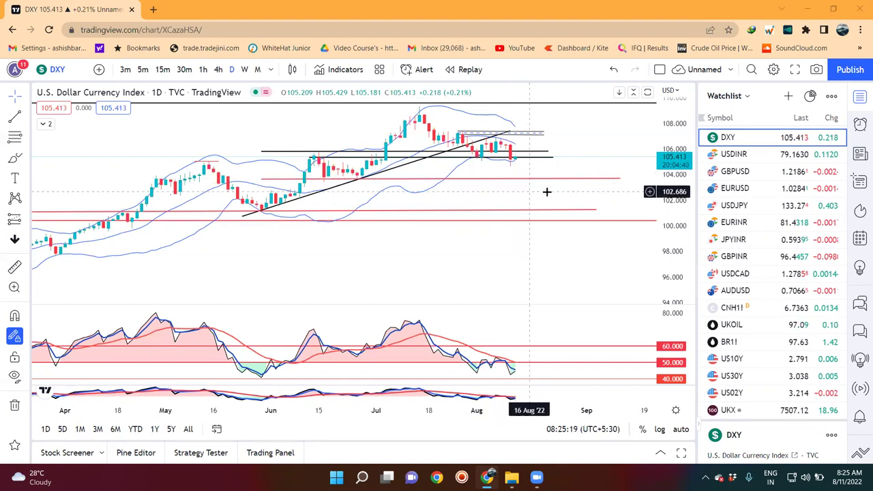
click(733, 155)
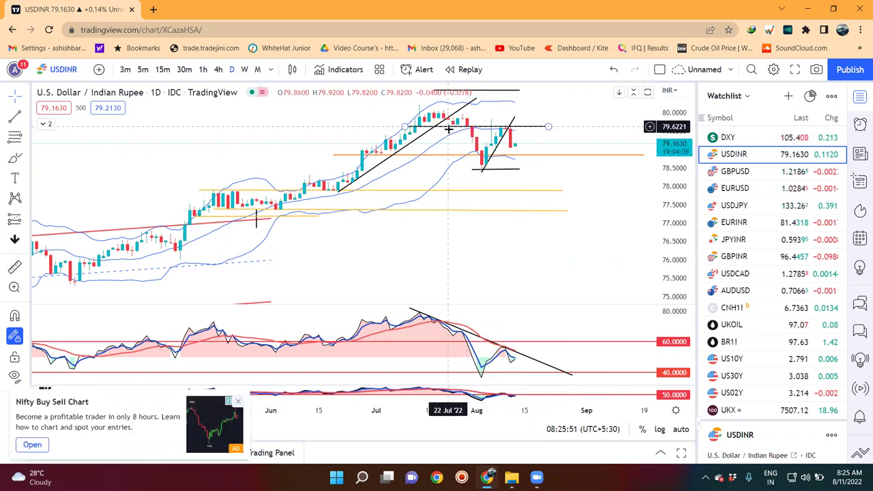
Step: Dismiss the ad, compress the USDINR price scale for a wider range, then switch to GBPUSD
click(237, 401)
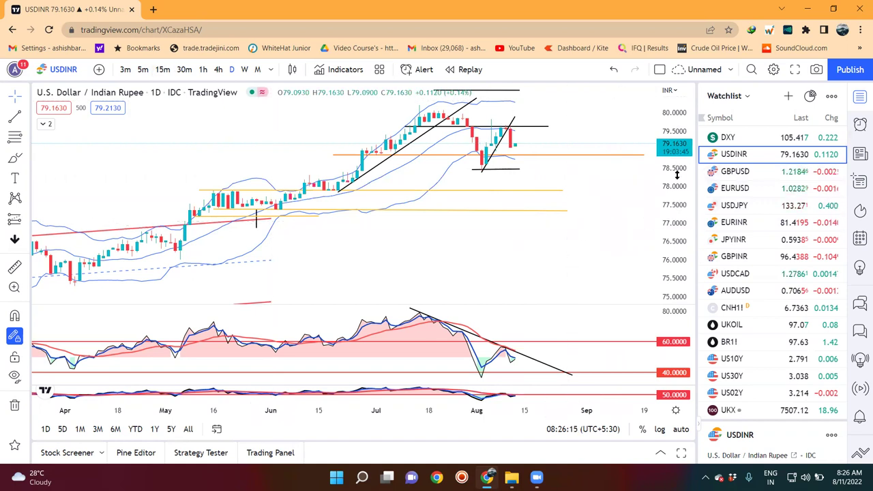
drag(676, 175, 677, 195)
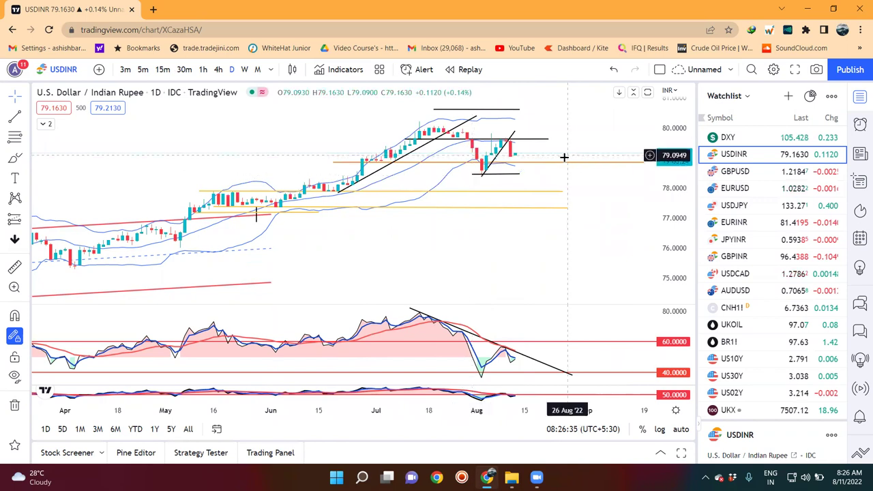
click(736, 178)
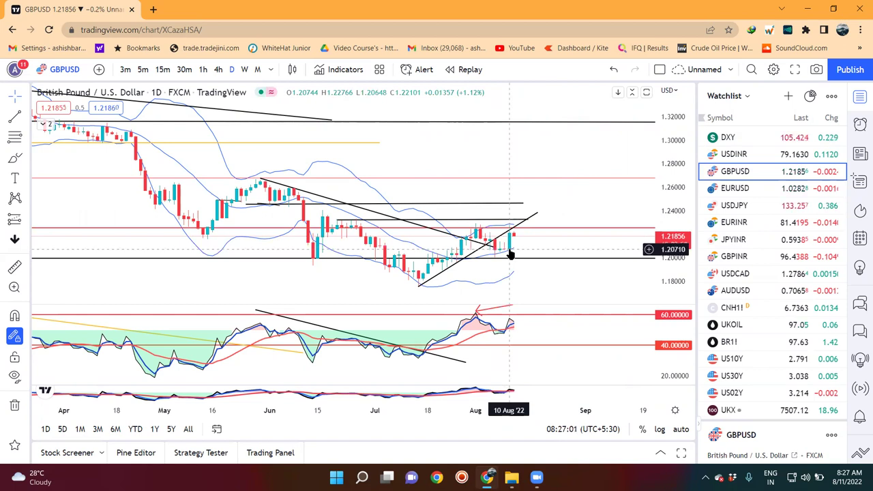
Step: Pan the GBPUSD chart left, stretch the rising trendline's upper end rightward, then open GBPINR
click(436, 275)
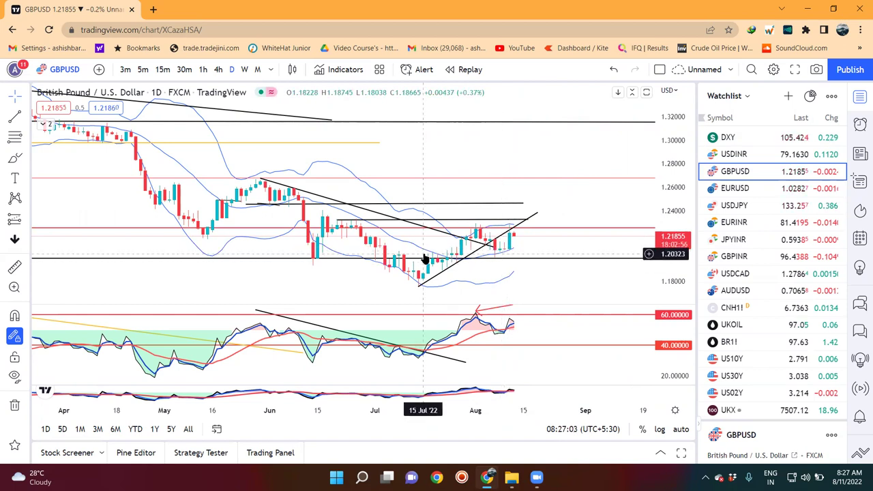
click(514, 268)
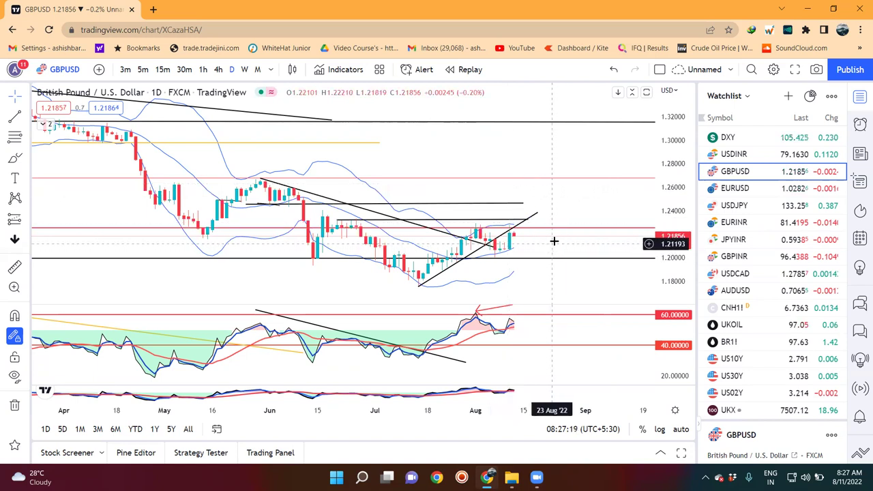
drag(608, 293, 571, 259)
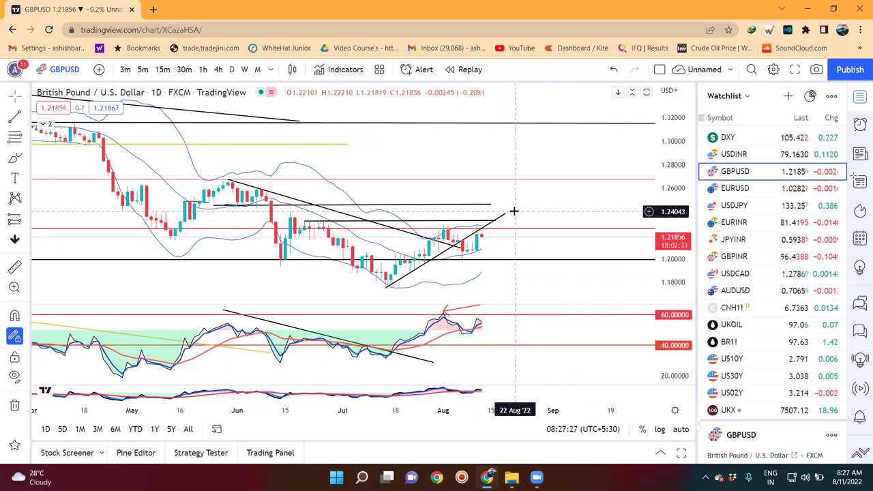
drag(503, 214, 534, 232)
click(637, 197)
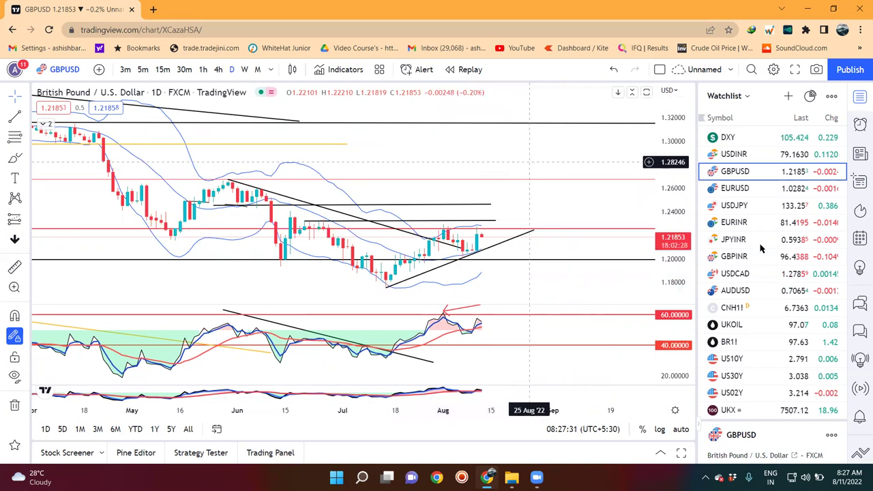
click(731, 257)
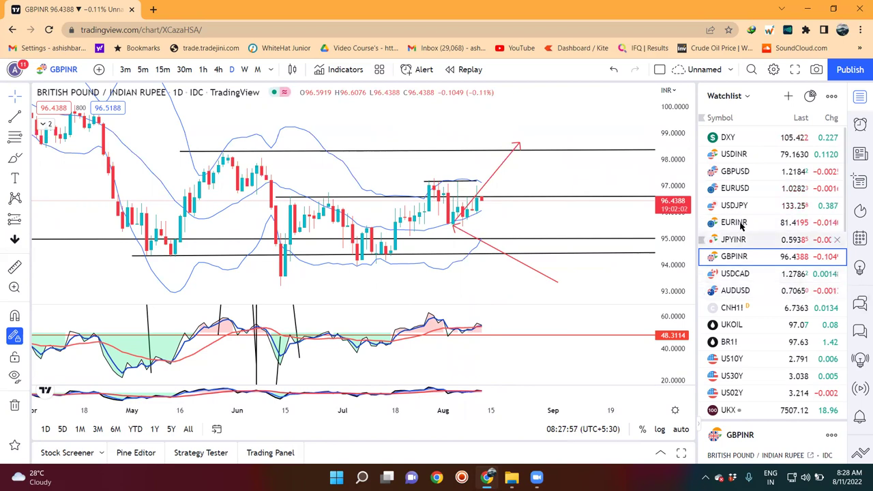
Step: Review the EURUSD daily chart, then switch to EURINR
click(743, 191)
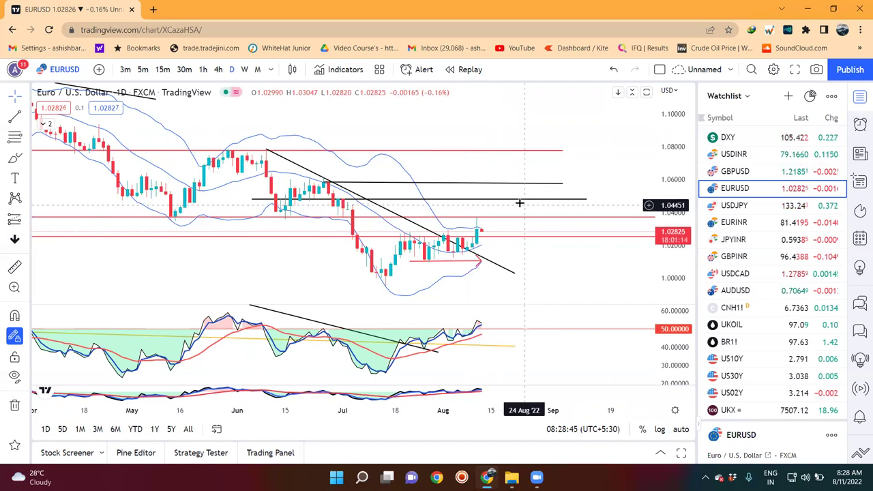
click(727, 220)
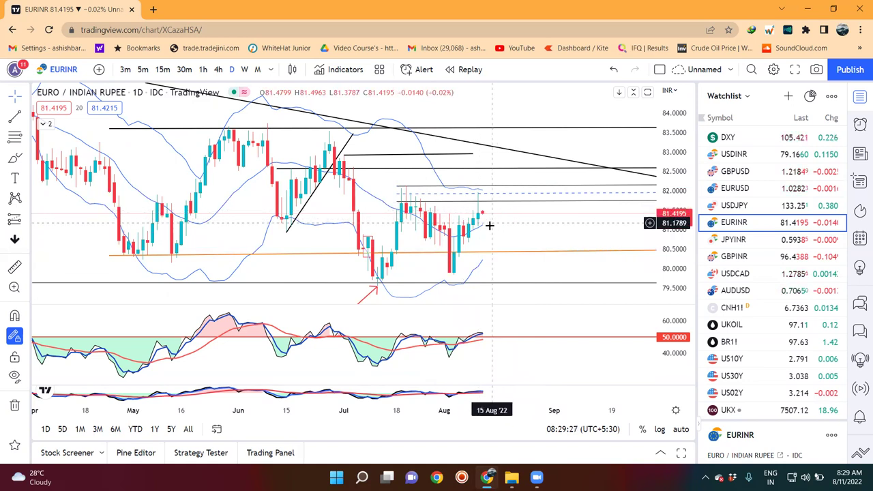
Step: Select and deselect the EURINR range box near 82.0, then switch to USDJPY
click(476, 186)
click(532, 231)
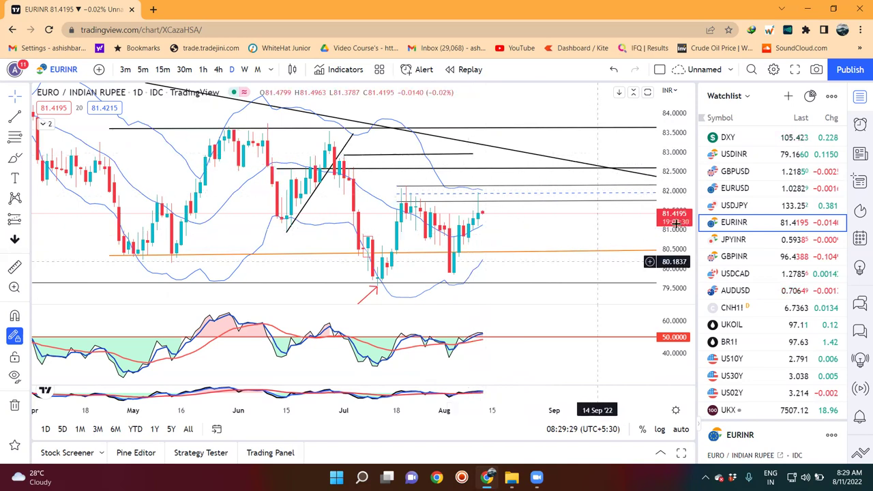
click(748, 207)
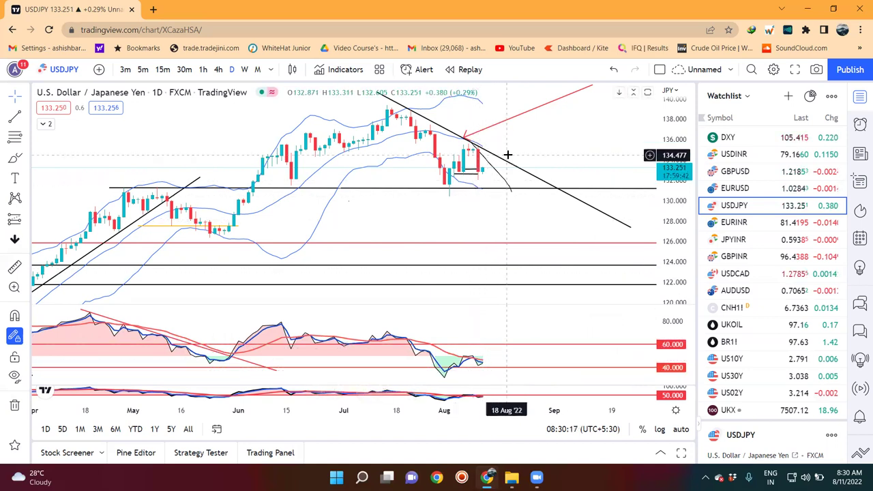
Step: Delete the curved projection drawing beside the latest USDJPY candles
click(505, 183)
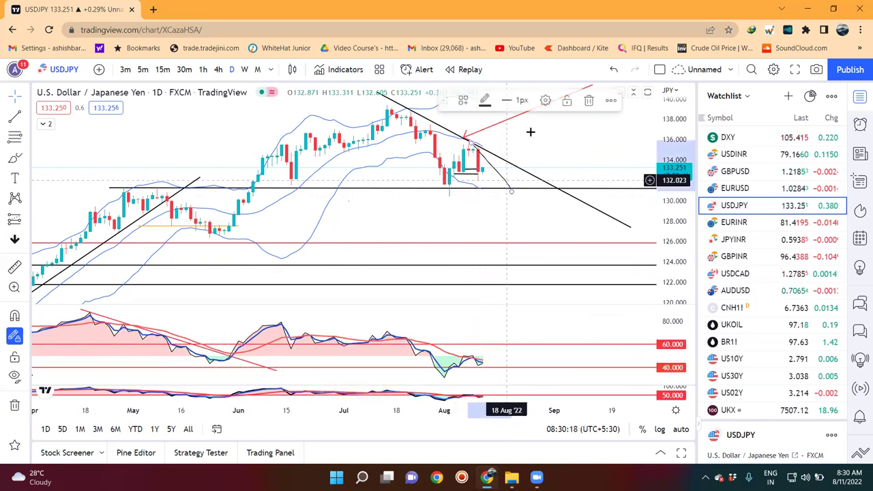
click(589, 101)
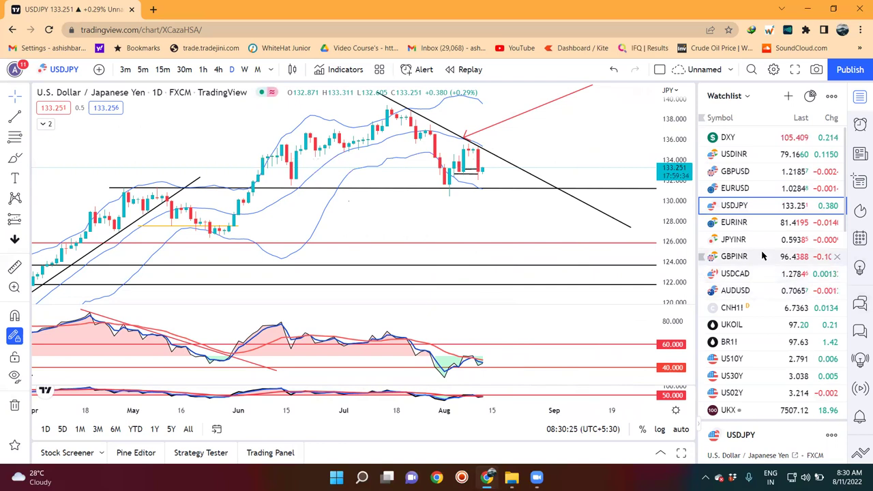
Step: Open JPYINR, select its support line, dismiss the ad-free popup, and flip to USDJPY and back
click(740, 242)
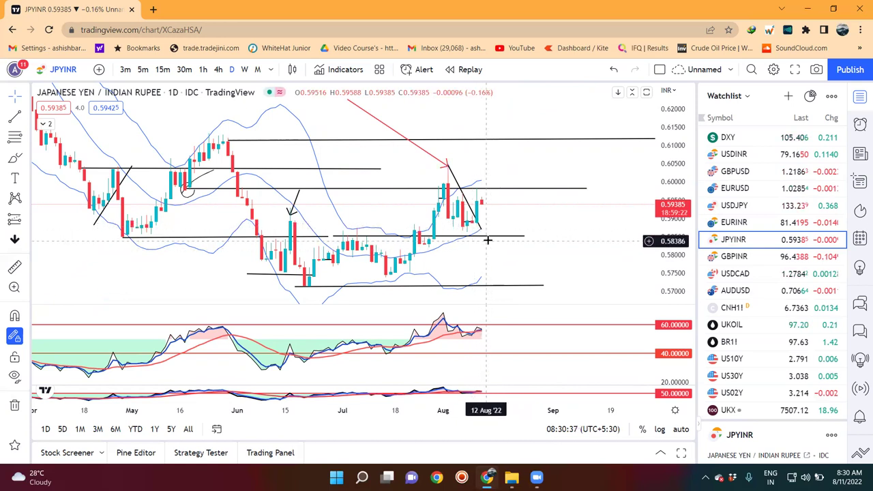
click(477, 189)
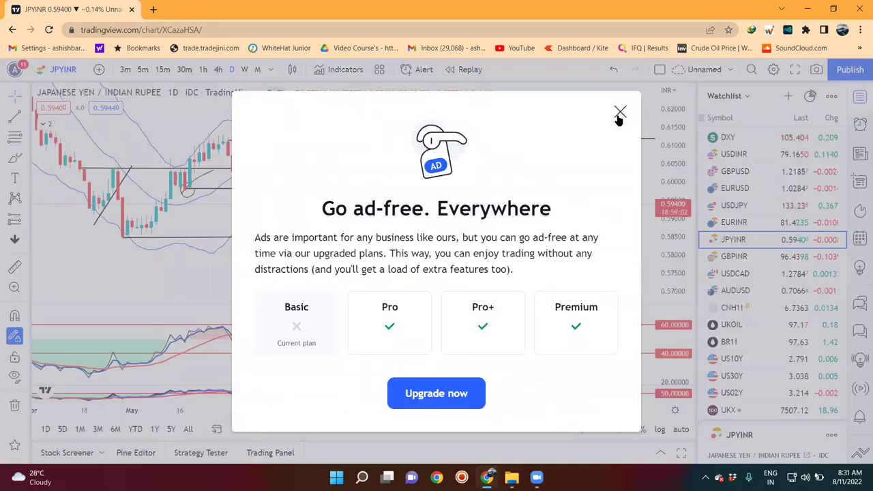
click(619, 112)
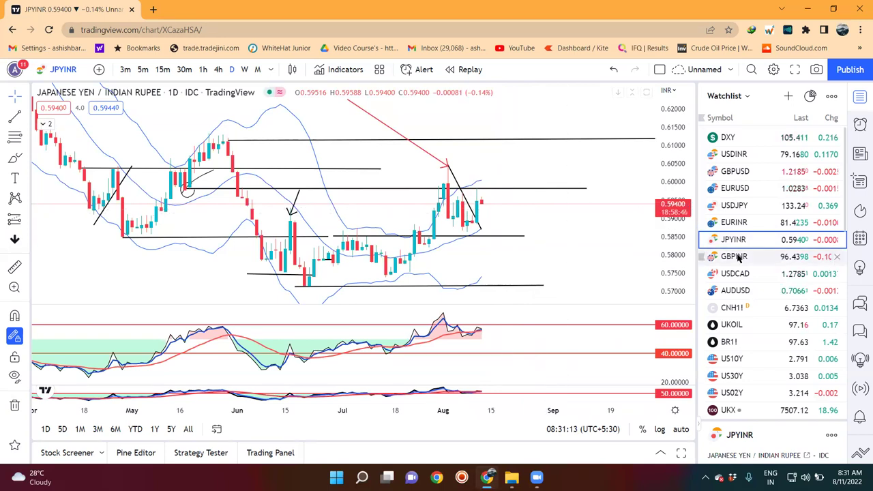
click(752, 208)
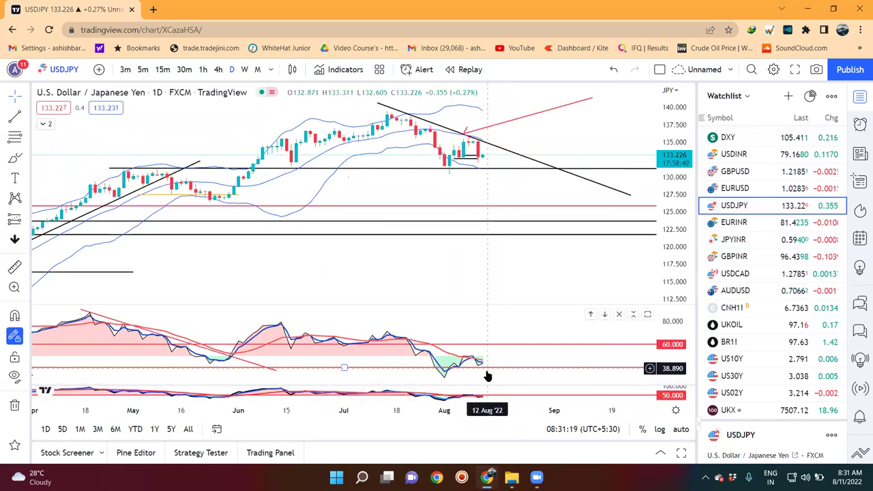
click(741, 241)
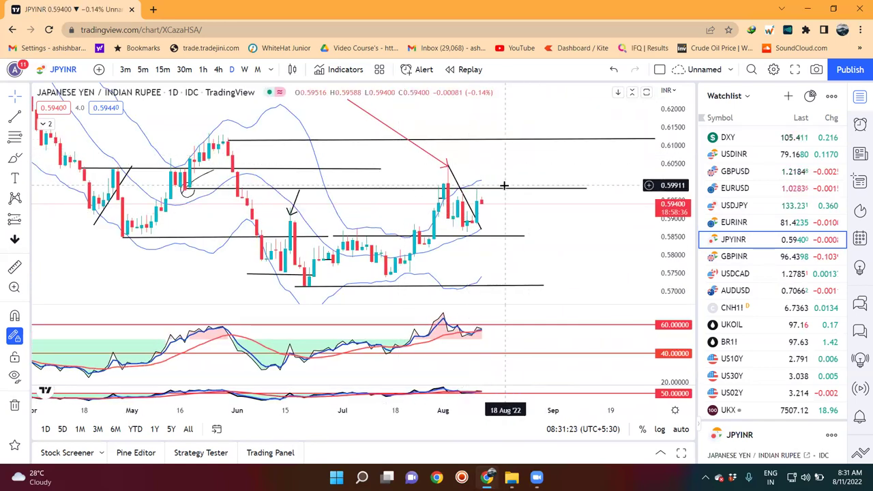
Step: Open USDCAD, pan it slightly left to the latest candles, then switch to AUDUSD
click(757, 276)
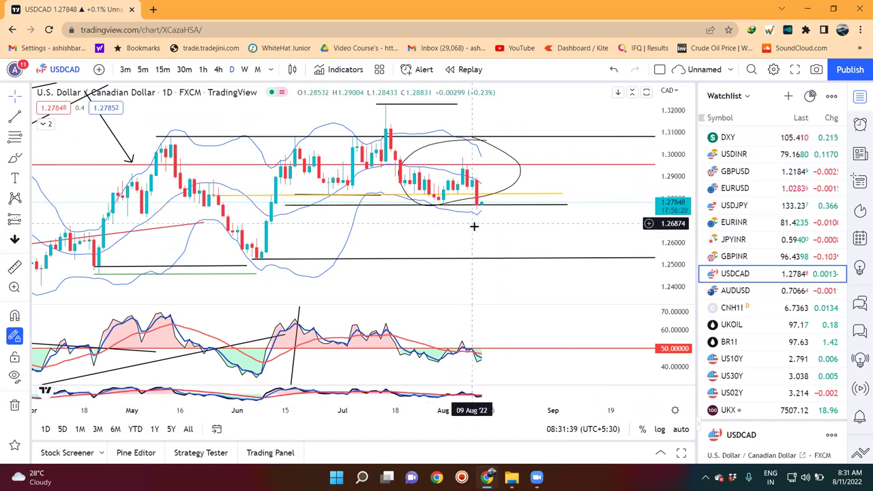
drag(624, 189, 595, 190)
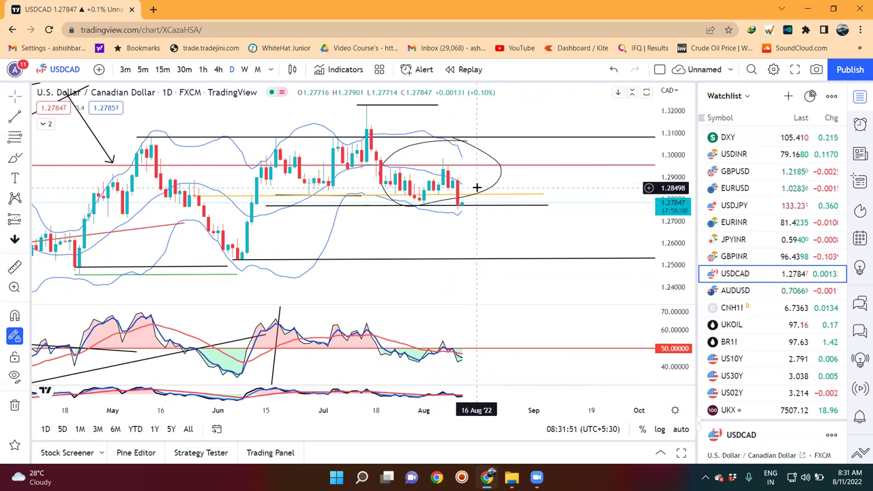
click(745, 291)
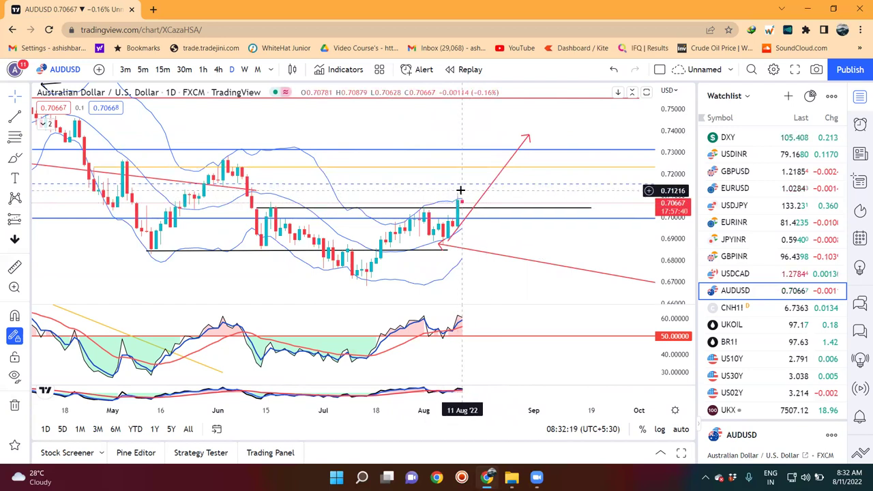
Step: Cycle through EURINR, USDCAD and AUDUSD, ending on the CNH1! offshore yuan futures chart
click(746, 225)
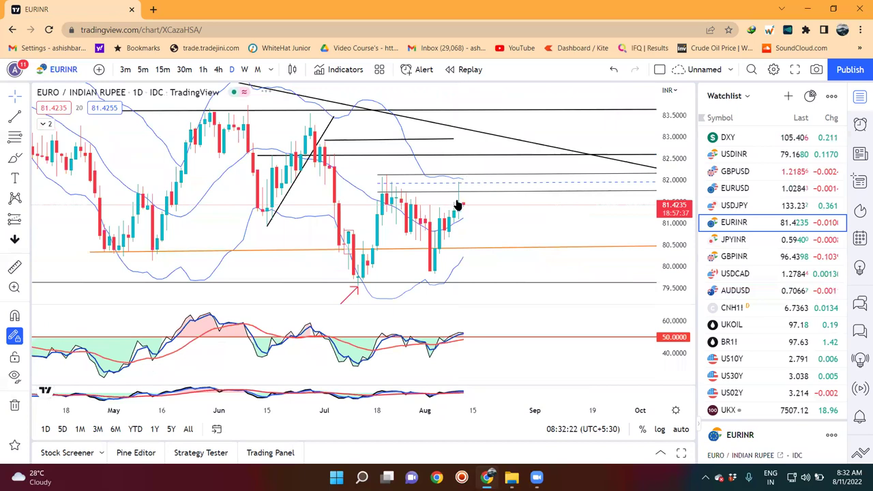
click(742, 274)
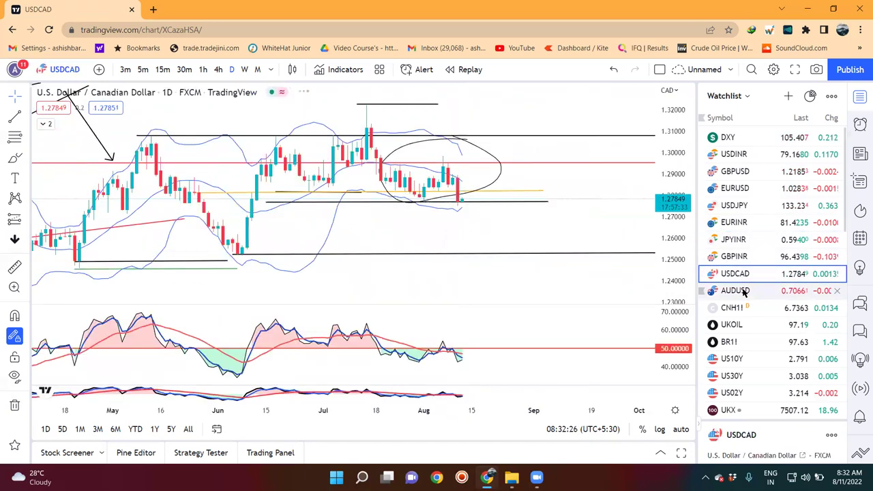
click(744, 292)
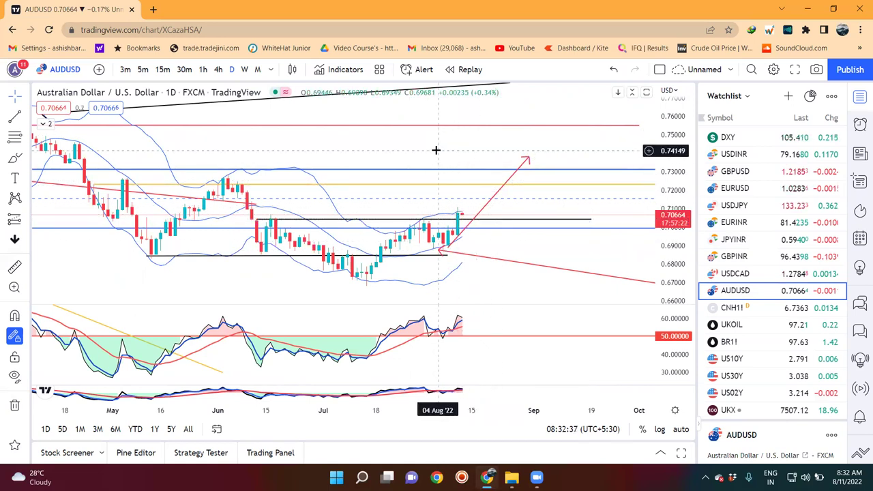
click(731, 307)
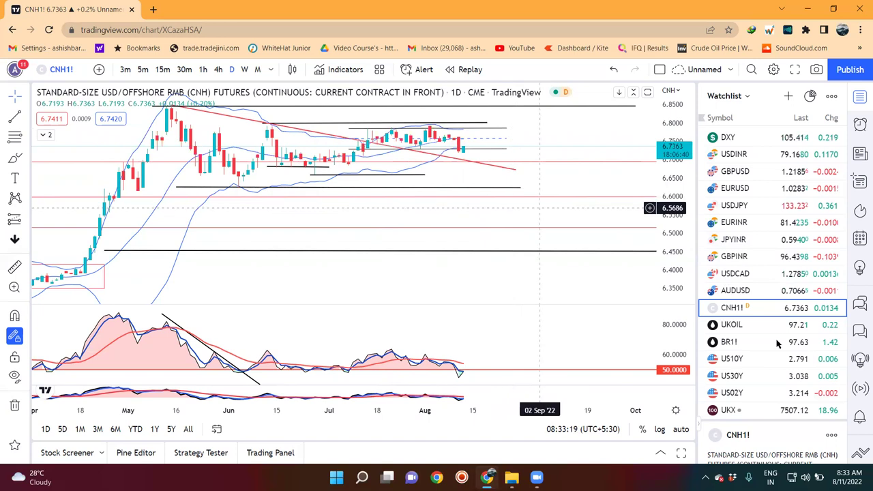
Step: Switch to the UKOIL Brent crude daily chart from the watchlist
click(756, 327)
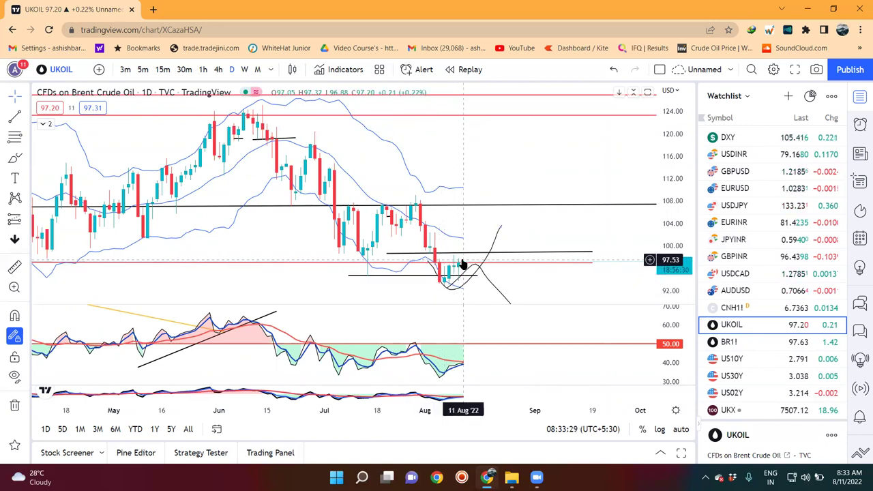
Step: Pan the UKOIL daily chart toward upcoming dates and down to the 84 level
drag(592, 290, 556, 248)
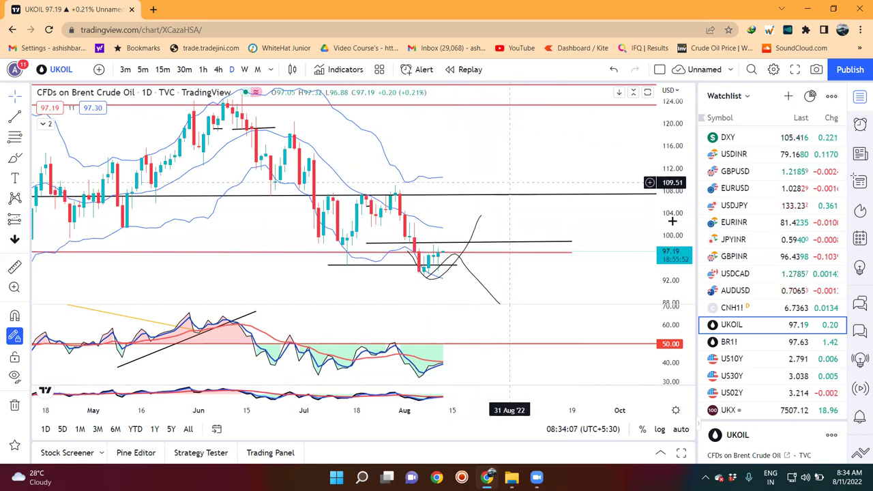
drag(559, 193, 520, 243)
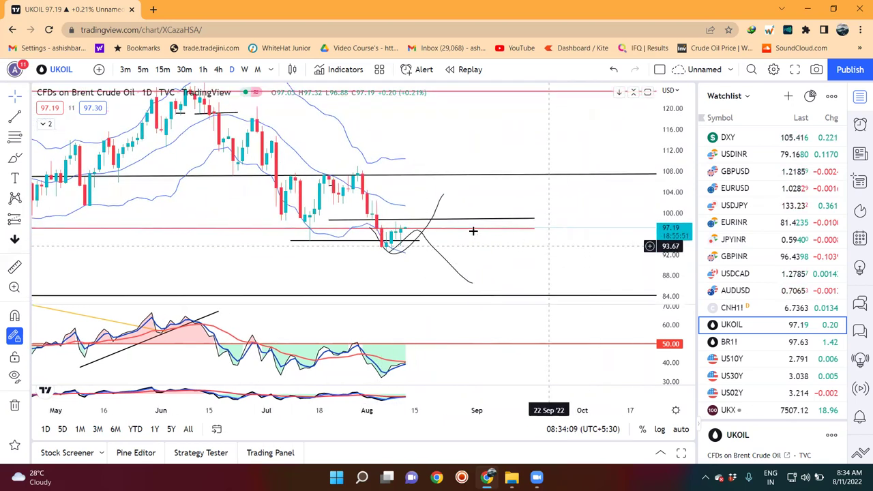